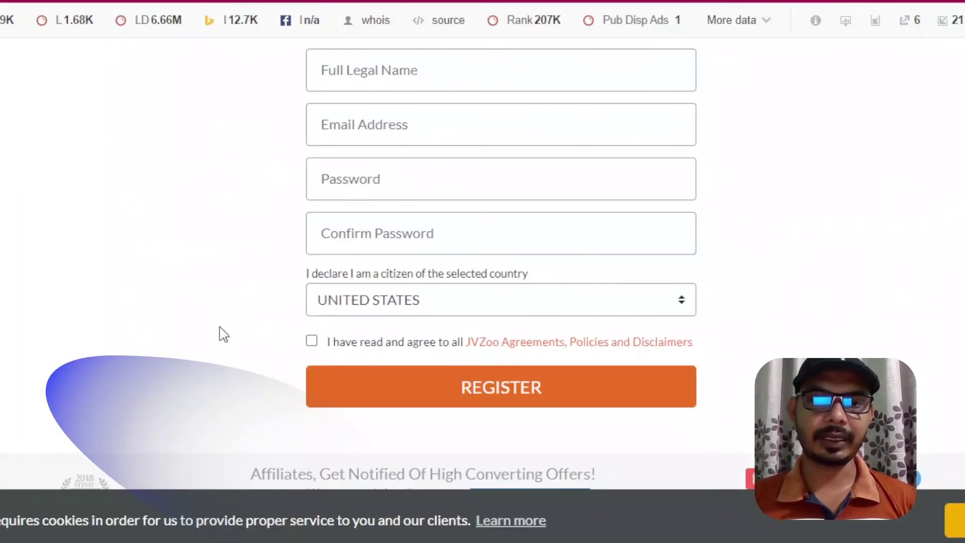
# Step: Fill in the registration form with the full legal name, email address and Bangladesh as the country of citizenship, using the saved autofill details
pyautogui.scroll(5, 218, 332)
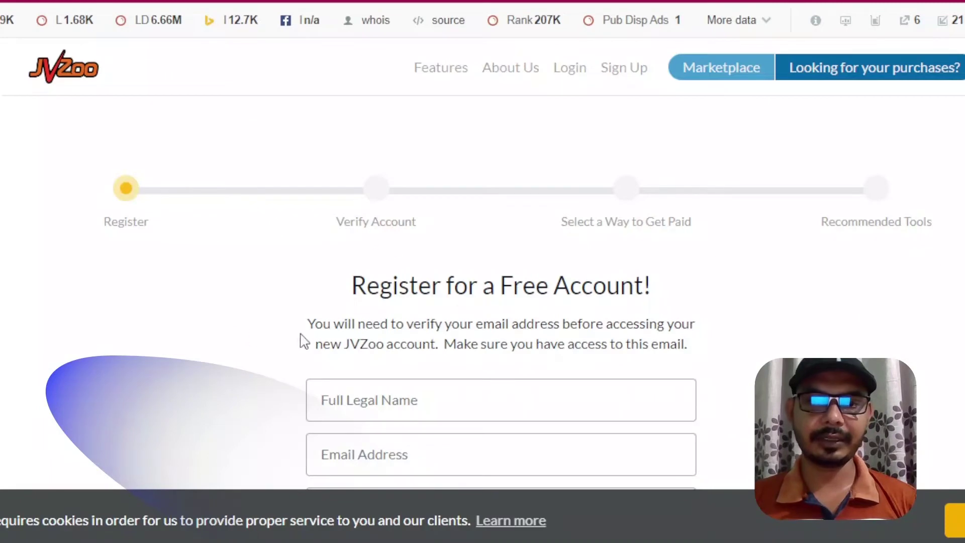
pyautogui.scroll(-2, 410, 312)
pyautogui.click(421, 312)
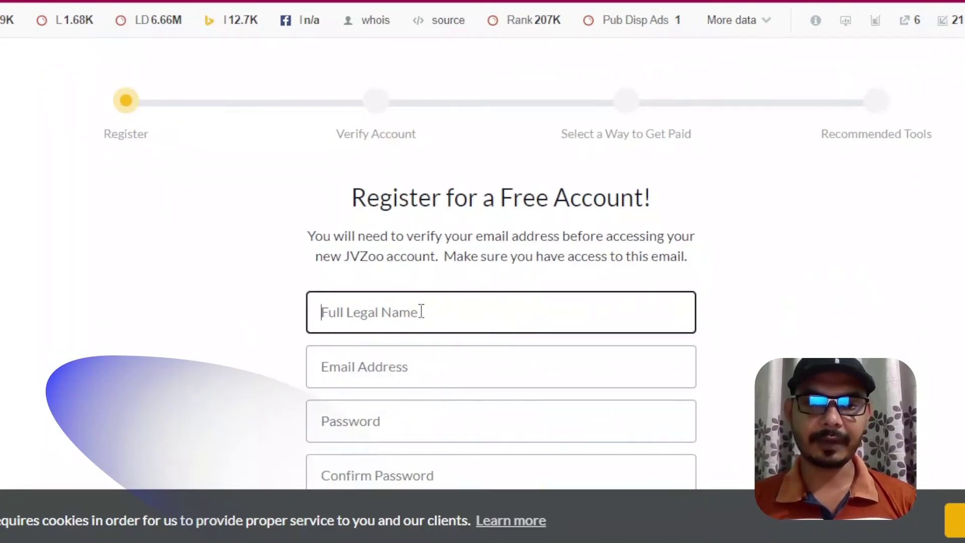
pyautogui.click(502, 360)
pyautogui.scroll(-1, 494, 346)
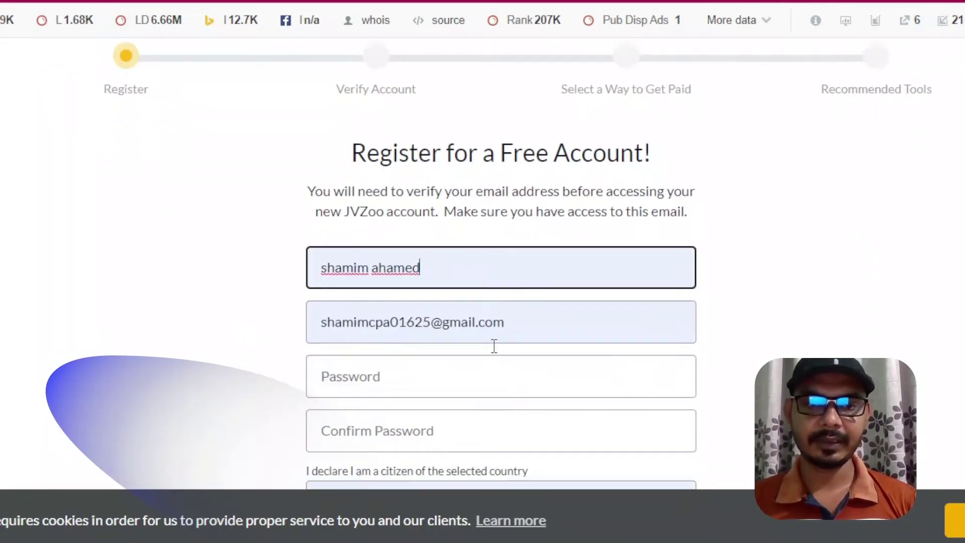
pyautogui.scroll(-3, 494, 346)
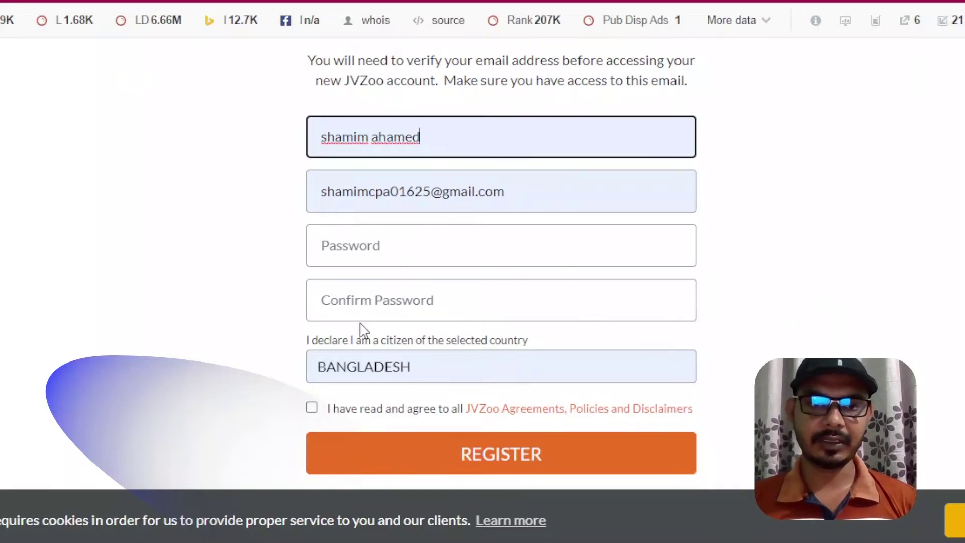
pyautogui.scroll(-1, 441, 314)
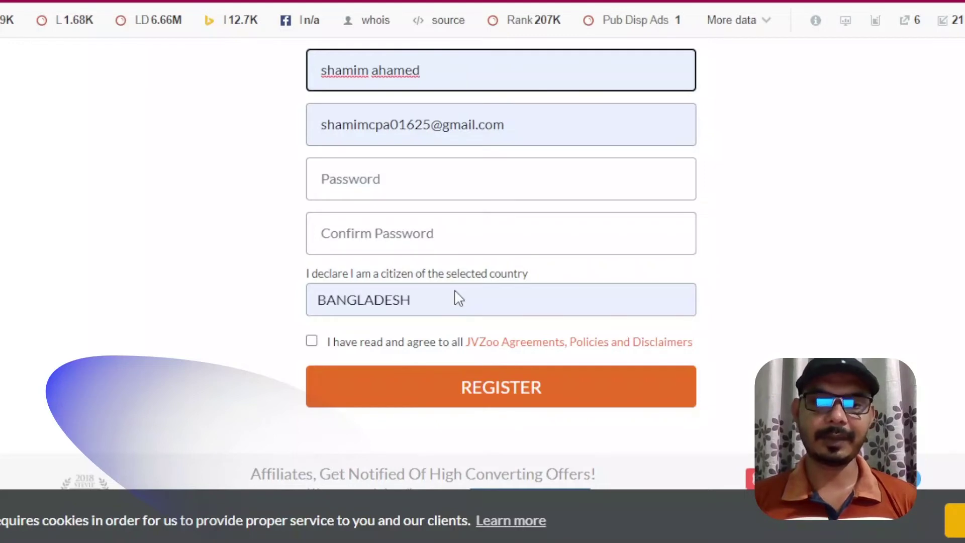
# Step: Accept the JVZoo Agreements, Policies and Disclaimers, and fill in the account password in both the Password and Confirm Password fields
pyautogui.click(314, 352)
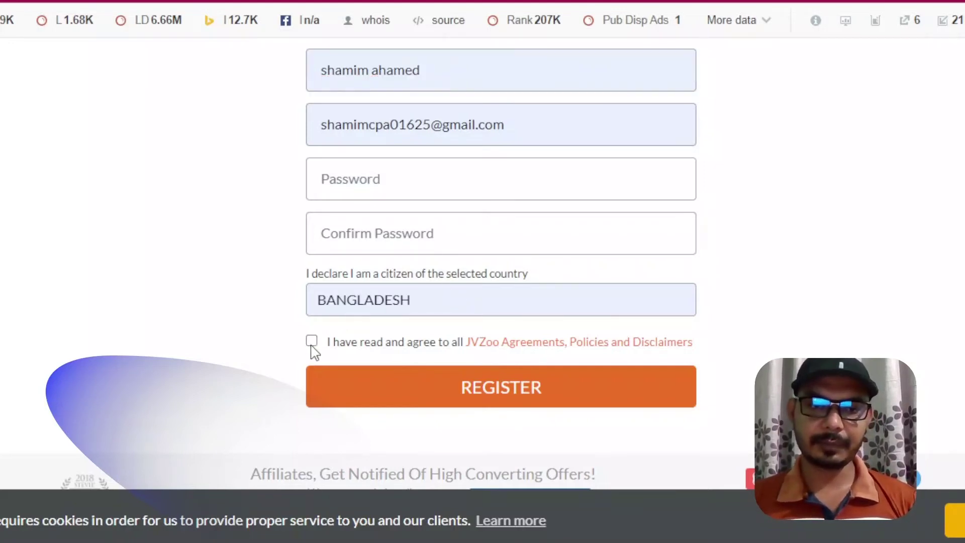
pyautogui.click(312, 345)
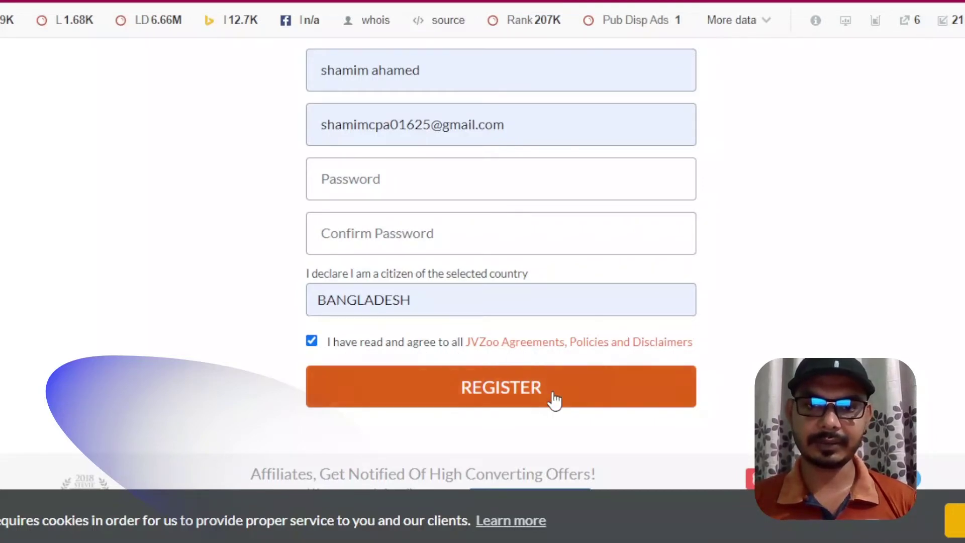
pyautogui.scroll(2, 542, 401)
pyautogui.click(454, 271)
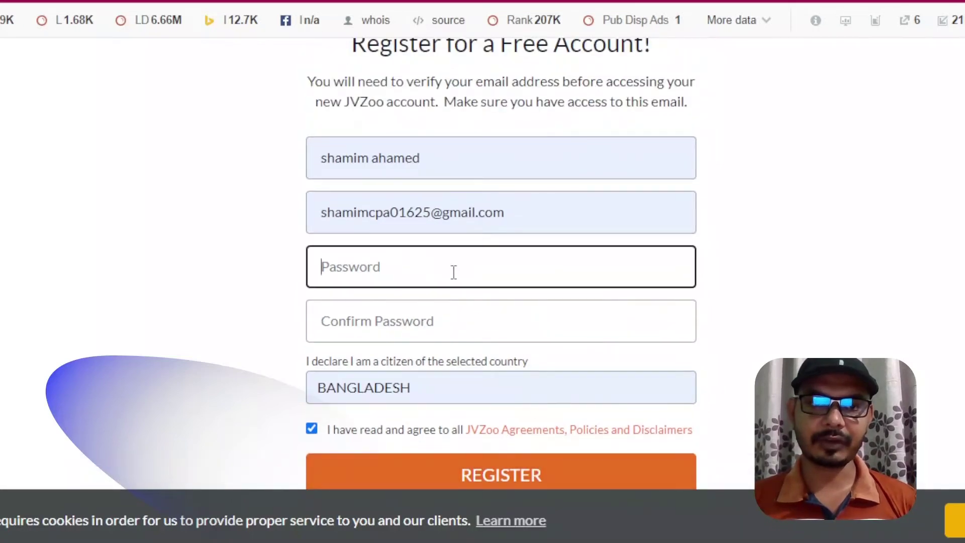
pyautogui.click(548, 310)
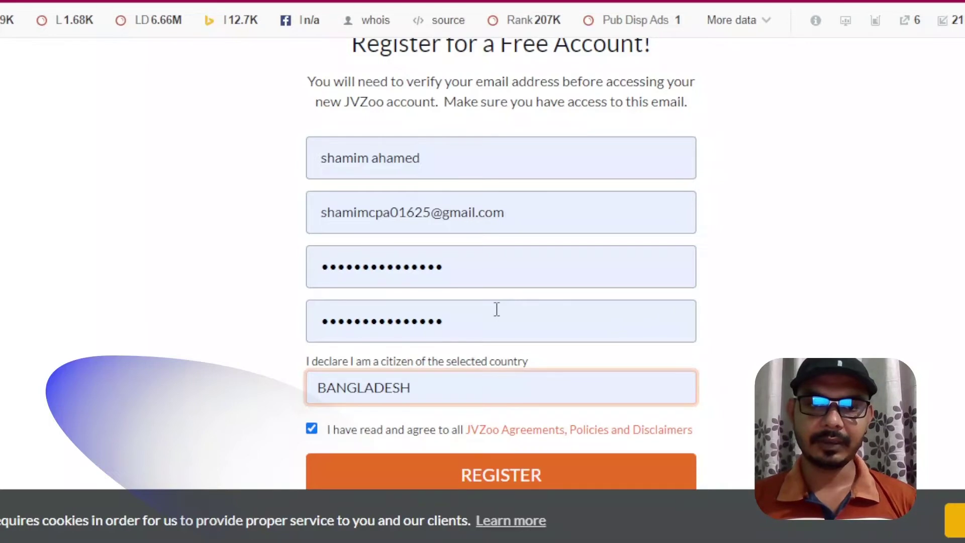
pyautogui.scroll(-2, 497, 309)
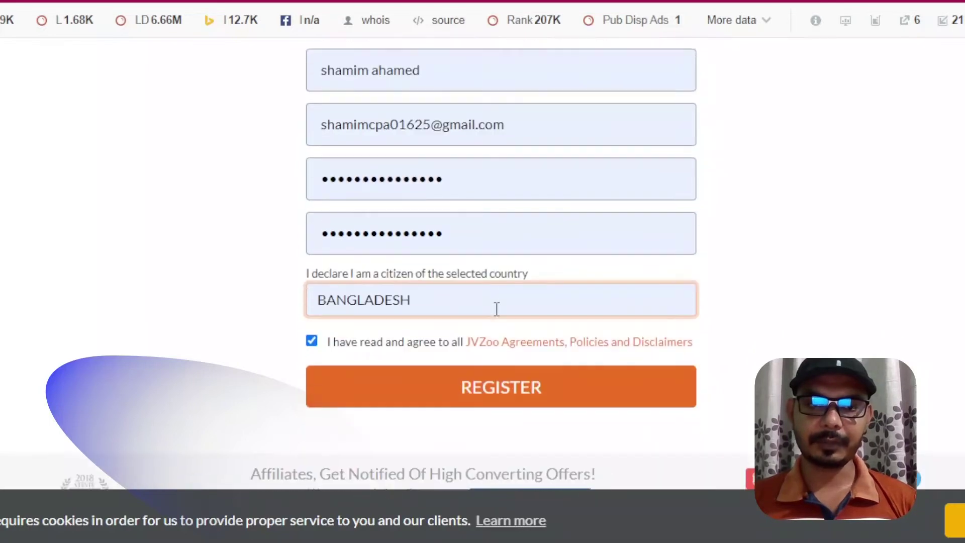
# Step: Submit the registration, solving the image challenge by selecting all four squares that contain the bus
pyautogui.click(533, 398)
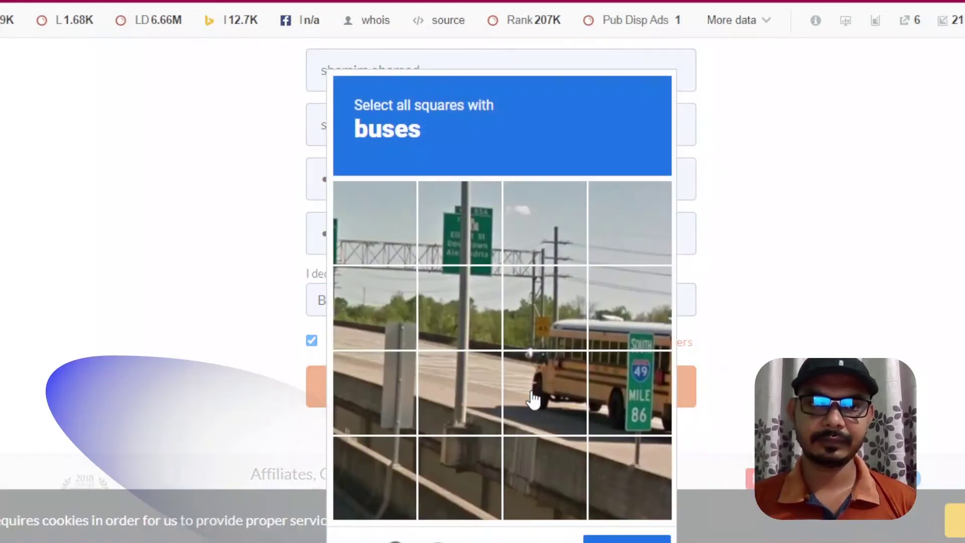
pyautogui.scroll(-1, 545, 334)
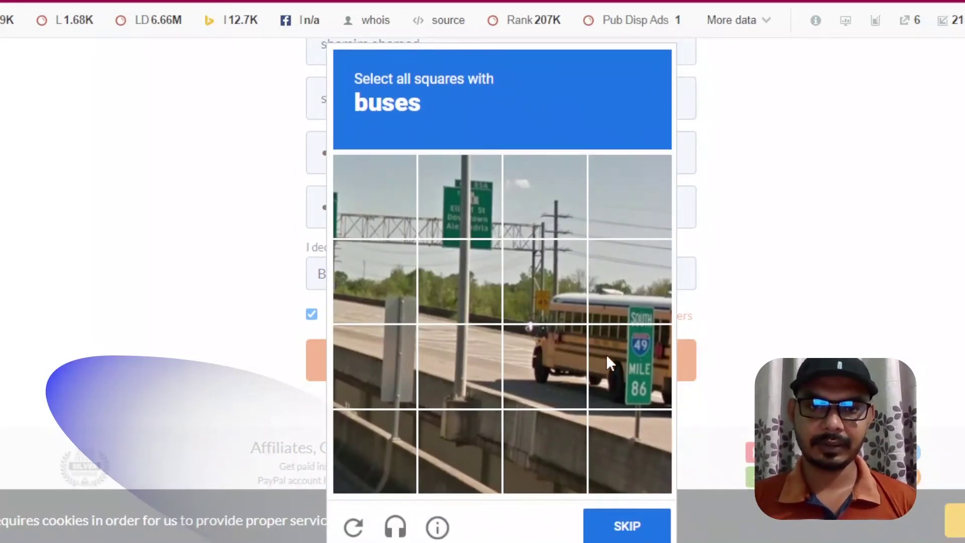
pyautogui.click(581, 311)
pyautogui.click(569, 346)
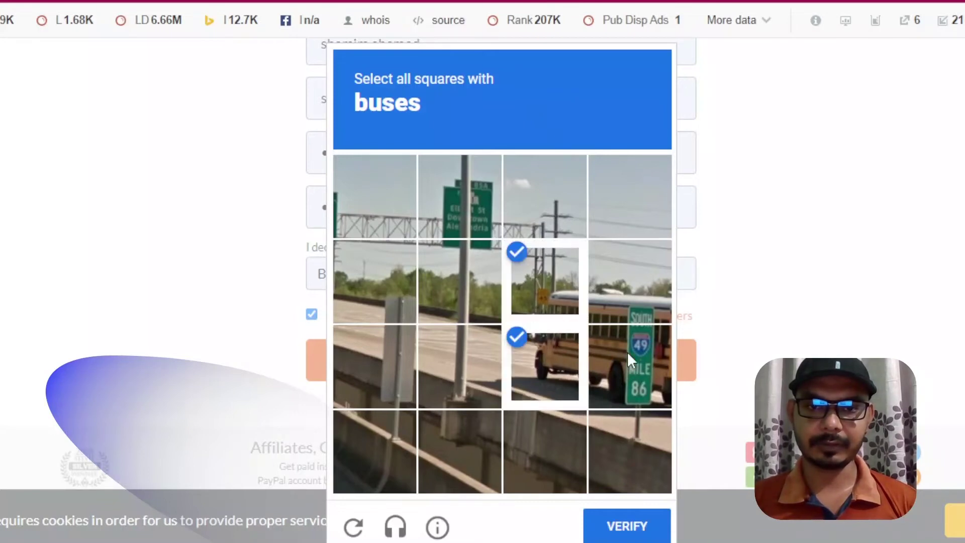
pyautogui.click(627, 352)
pyautogui.click(627, 315)
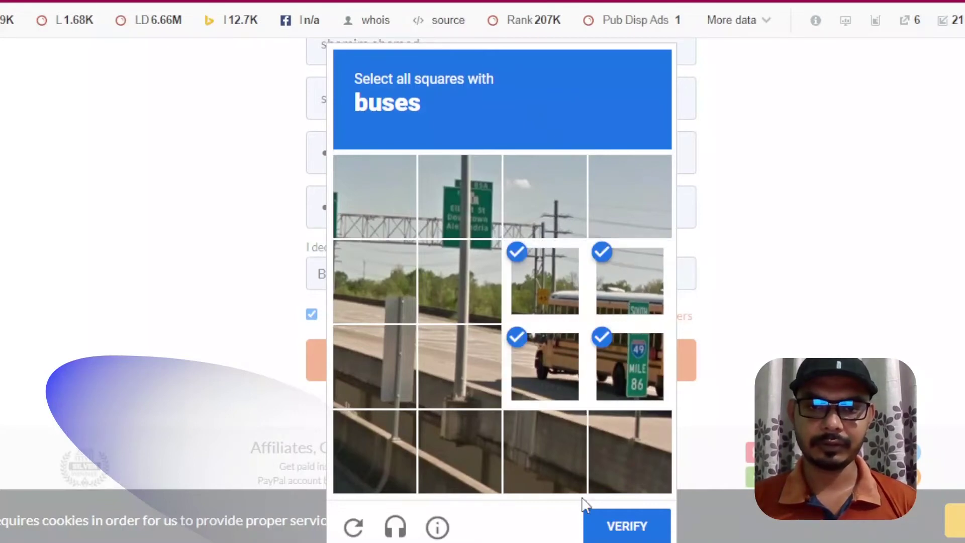
pyautogui.click(620, 525)
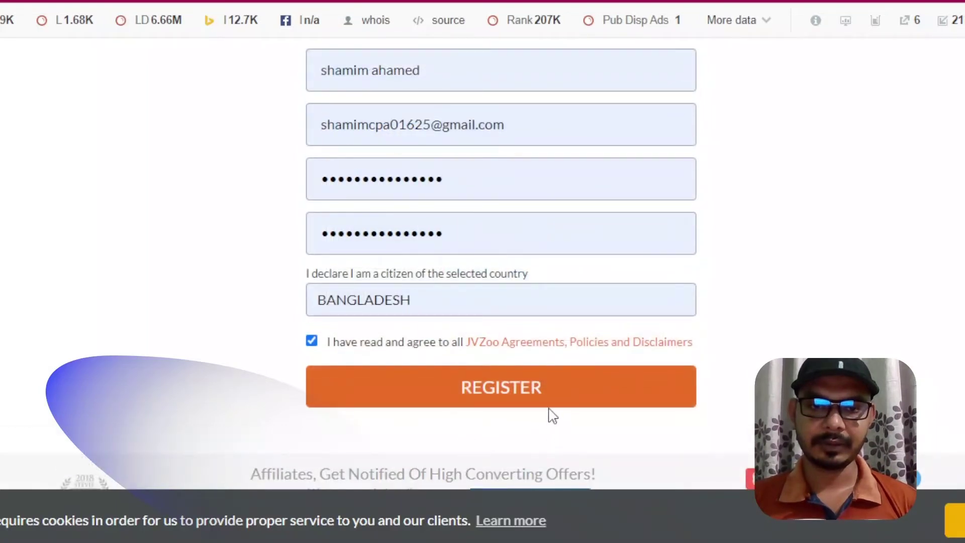
pyautogui.click(534, 384)
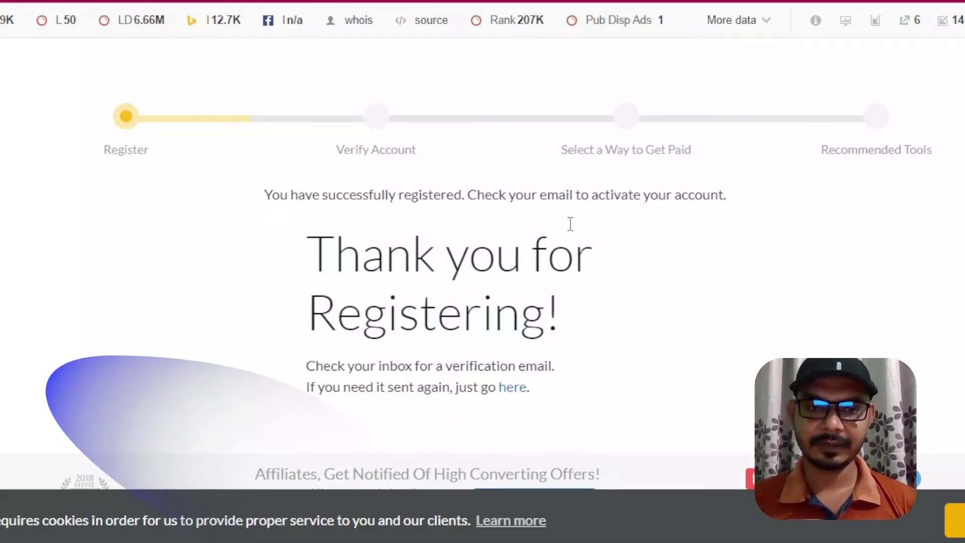
# Step: Switch to Gmail in a new tab and activate the account through the link in JVZoo's "[Action Required] Activate Your Account" email
pyautogui.scroll(2, 454, 250)
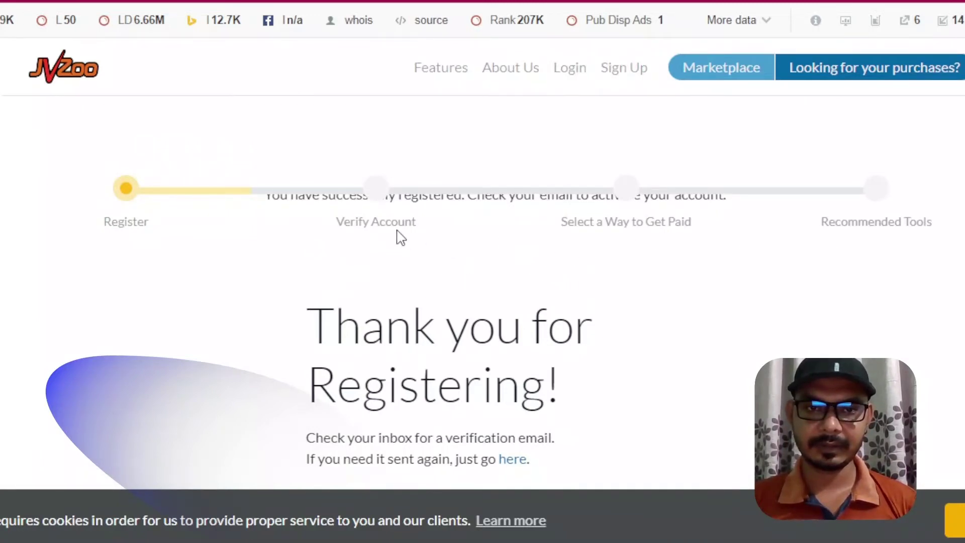
pyautogui.scroll(-2, 407, 243)
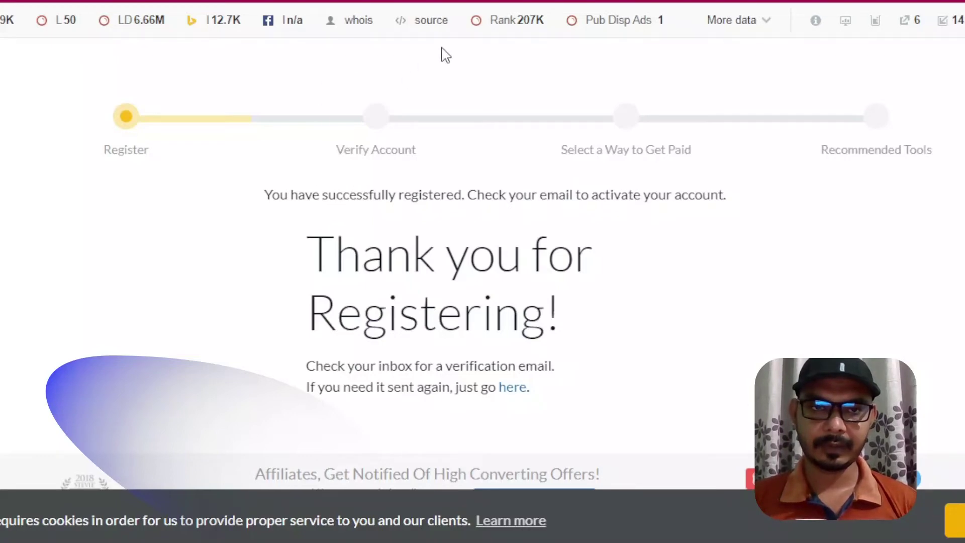
pyautogui.hotkey('ctrl', 't')
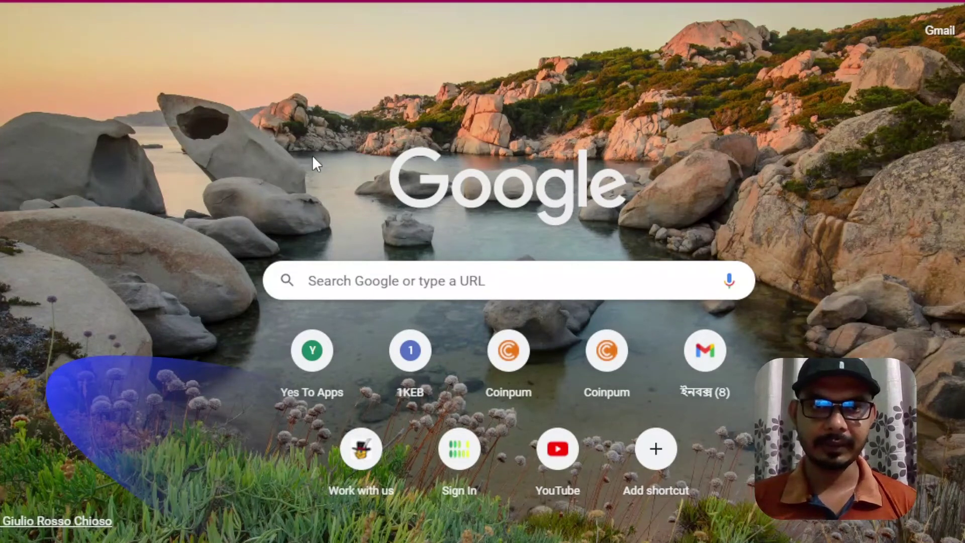
pyautogui.click(940, 30)
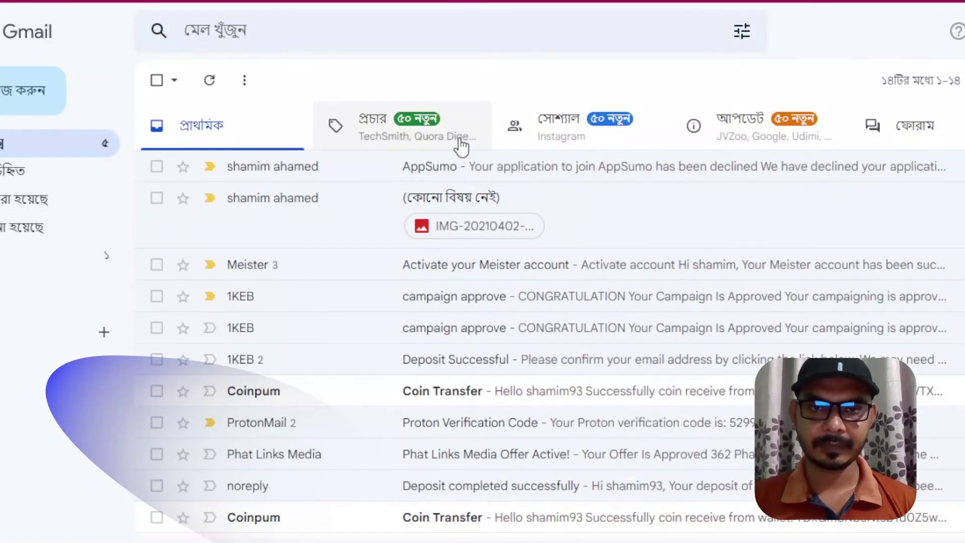
pyautogui.click(732, 129)
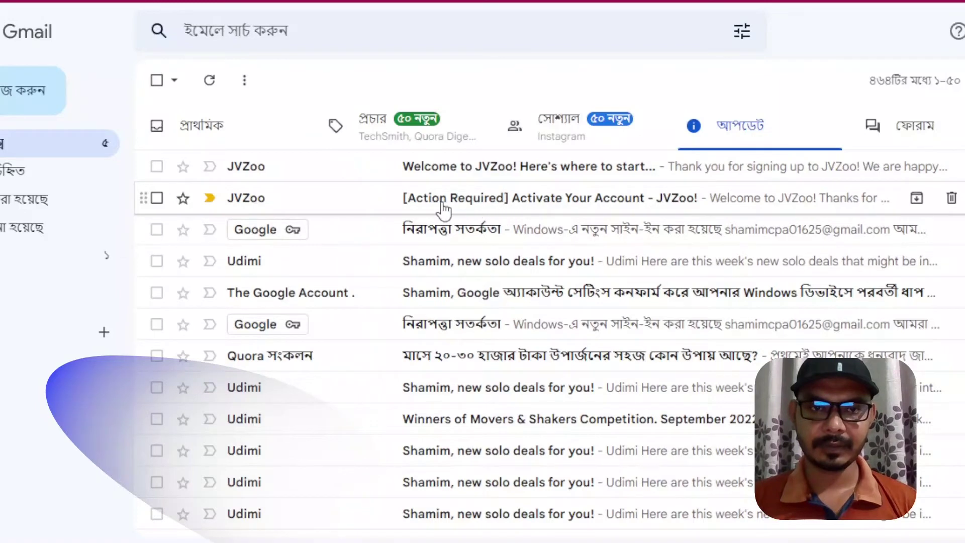
pyautogui.click(593, 198)
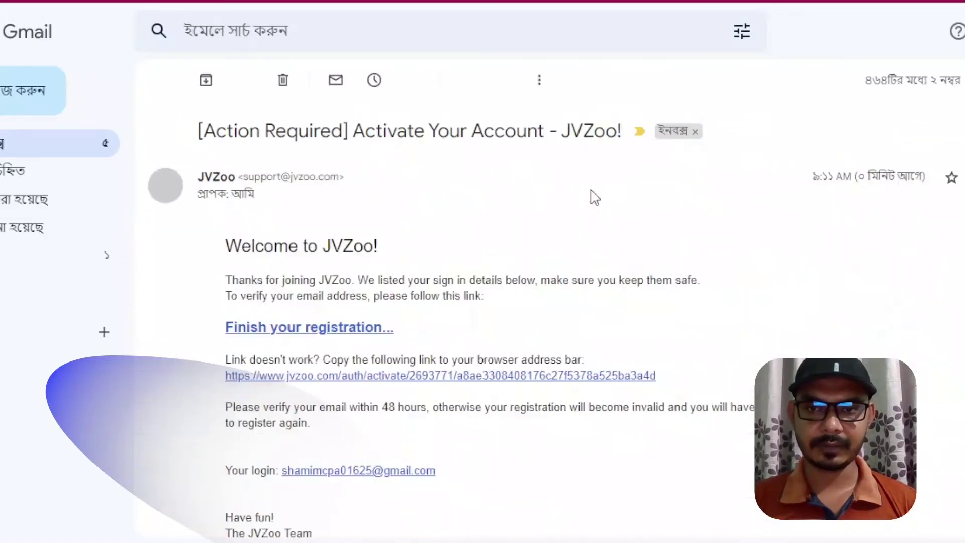
pyautogui.scroll(-2, 487, 260)
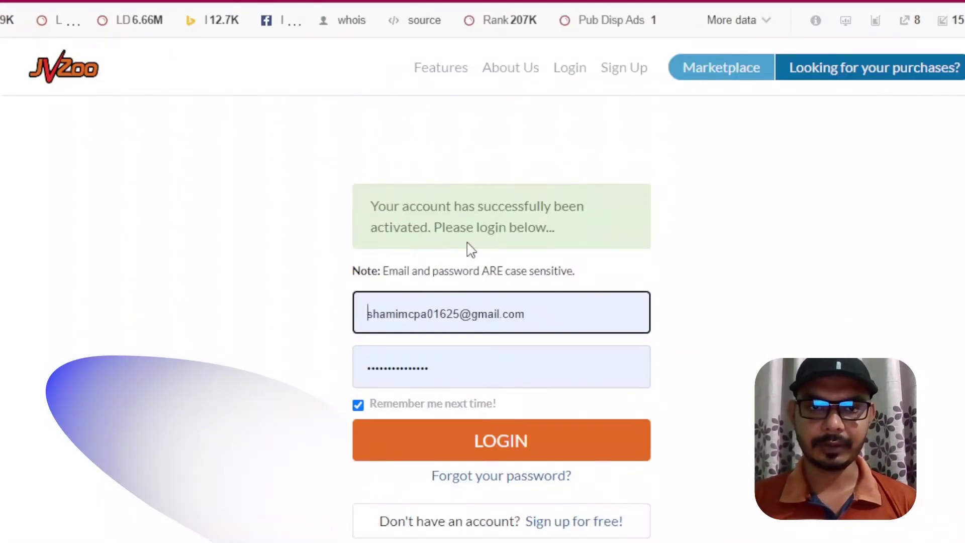
pyautogui.scroll(-3, 618, 276)
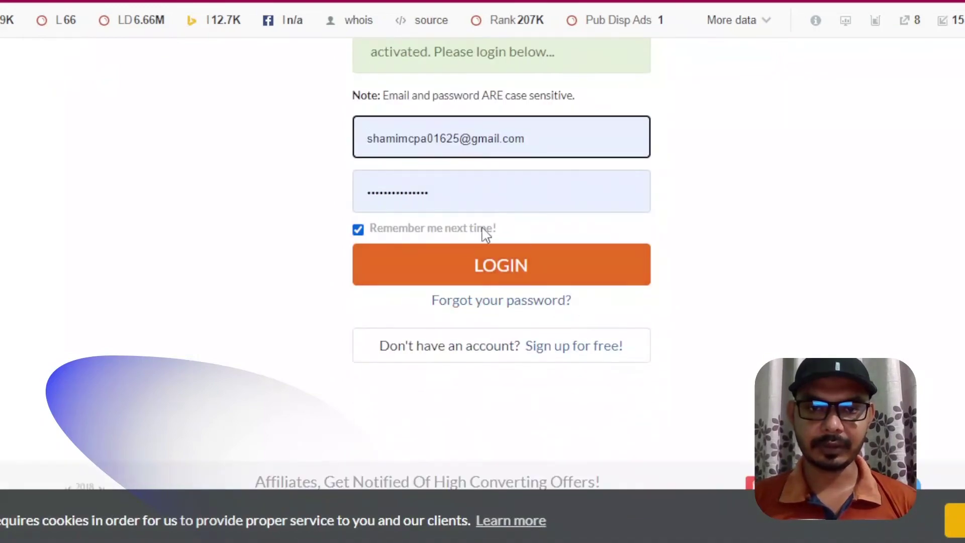
pyautogui.scroll(3, 605, 328)
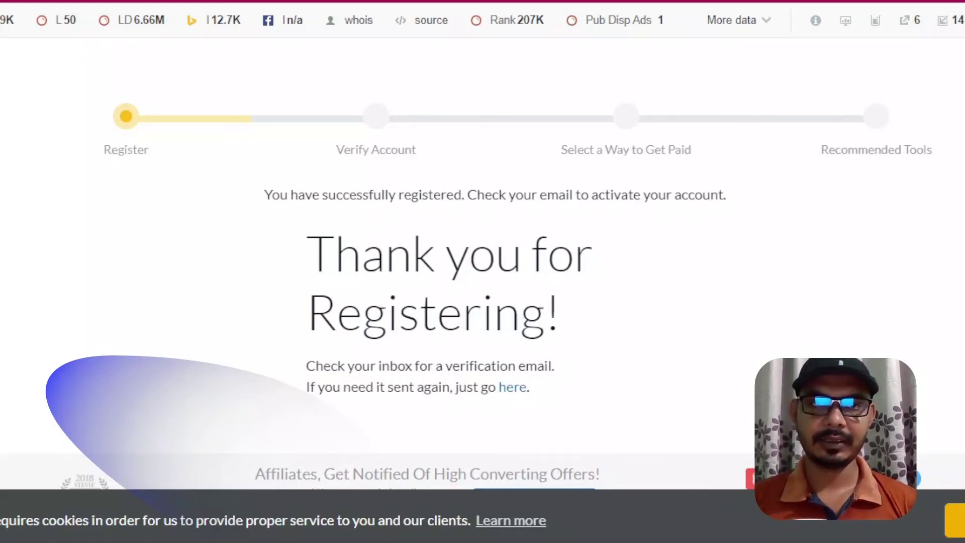
pyautogui.scroll(2, 329, 204)
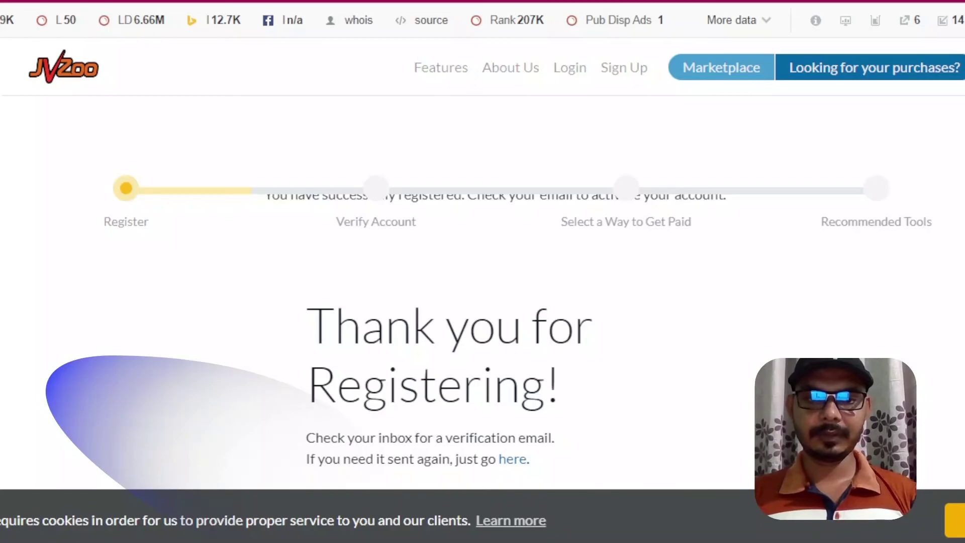
# Step: Open a new browser tab
pyautogui.hotkey('ctrl', 't')
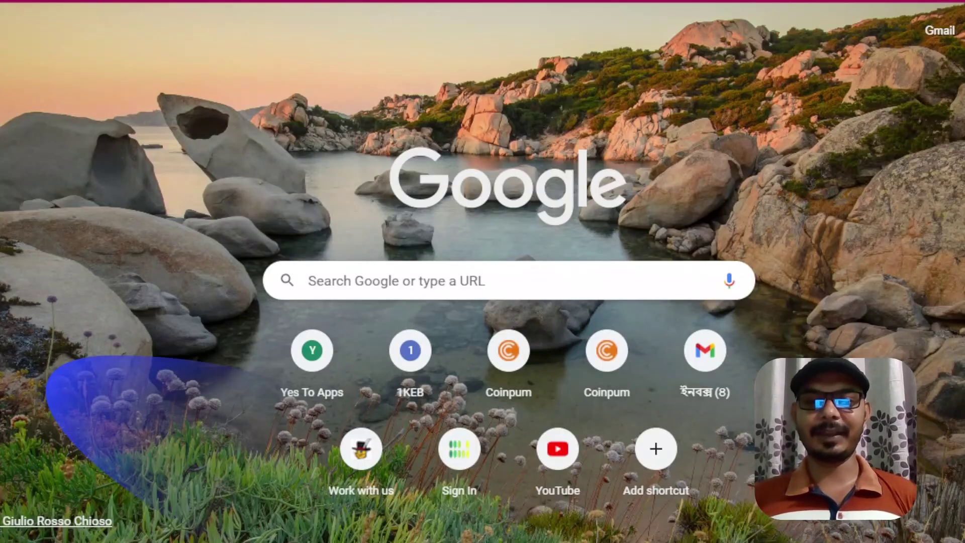